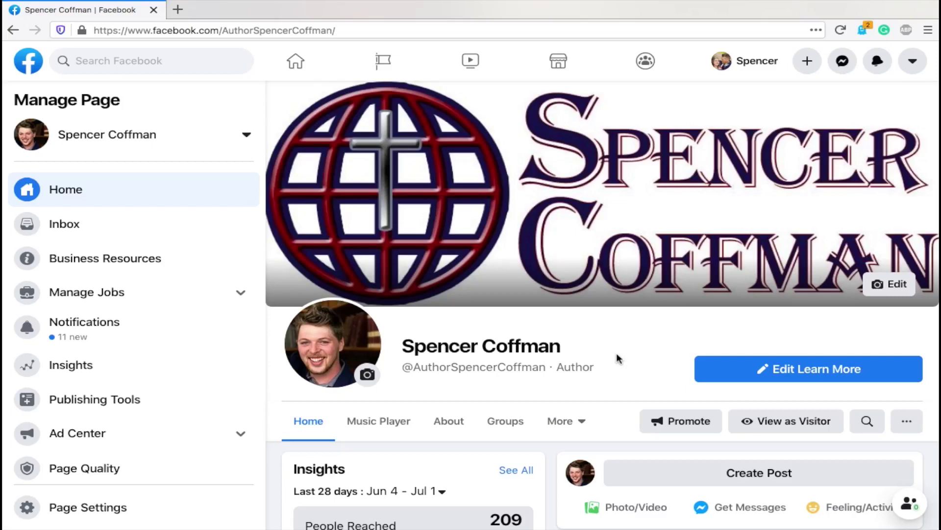
Scroll the page feed down to the June 26 offers post's reach stats and share bar
scroll(618, 359, "down", 6)
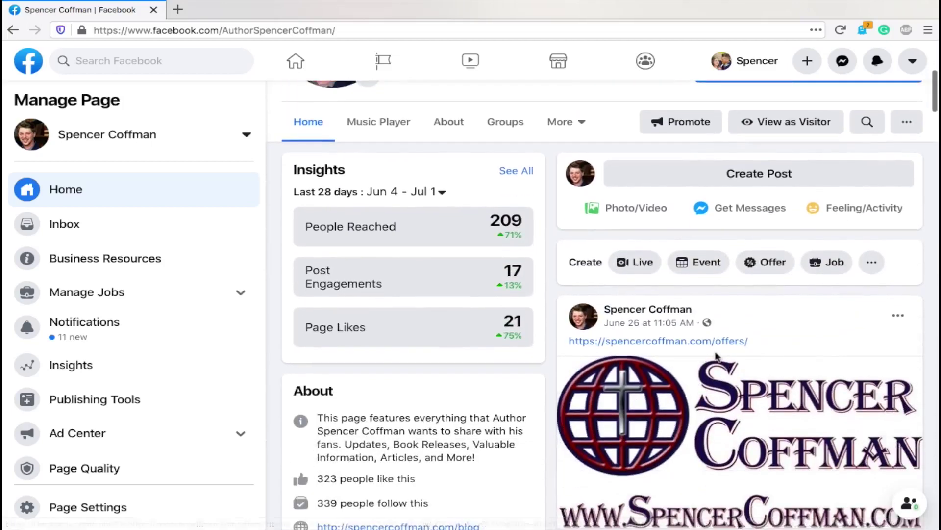
scroll(716, 356, "down", 2)
scroll(802, 283, "down", 1)
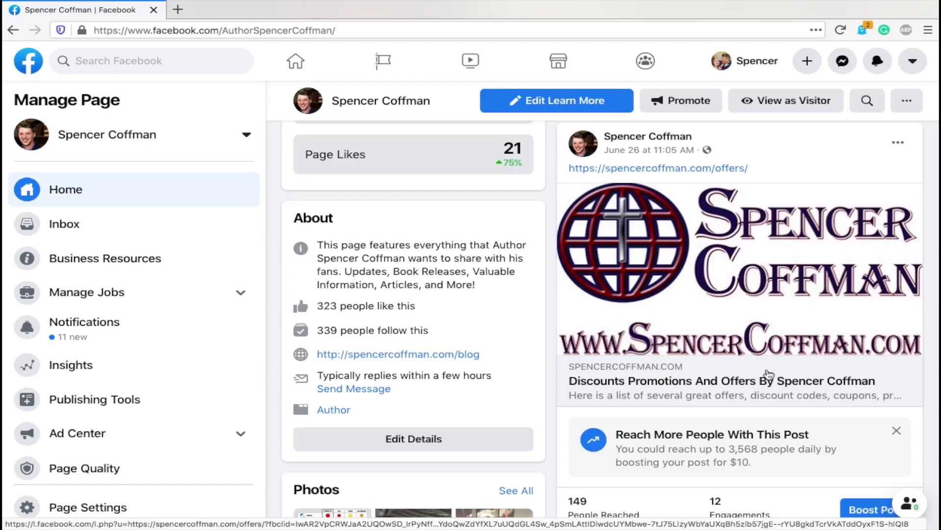
scroll(785, 207, "down", 2)
scroll(786, 207, "down", 1)
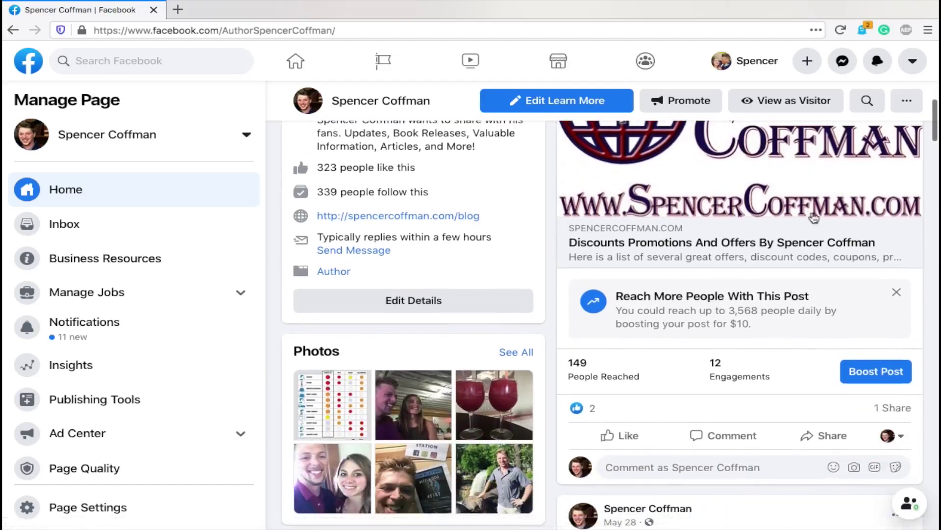
scroll(792, 367, "down", 2)
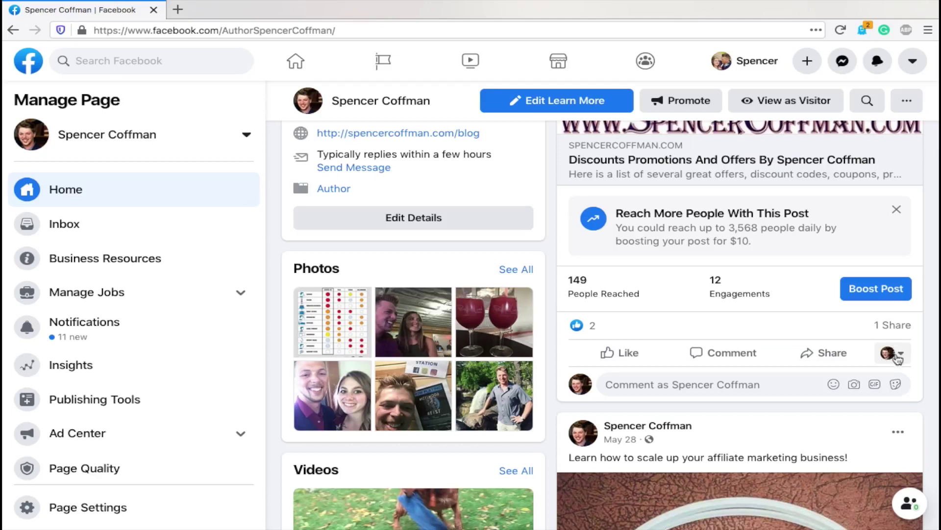
Set the offers post's interaction identity to the personal profile instead of the page
left_click(898, 353)
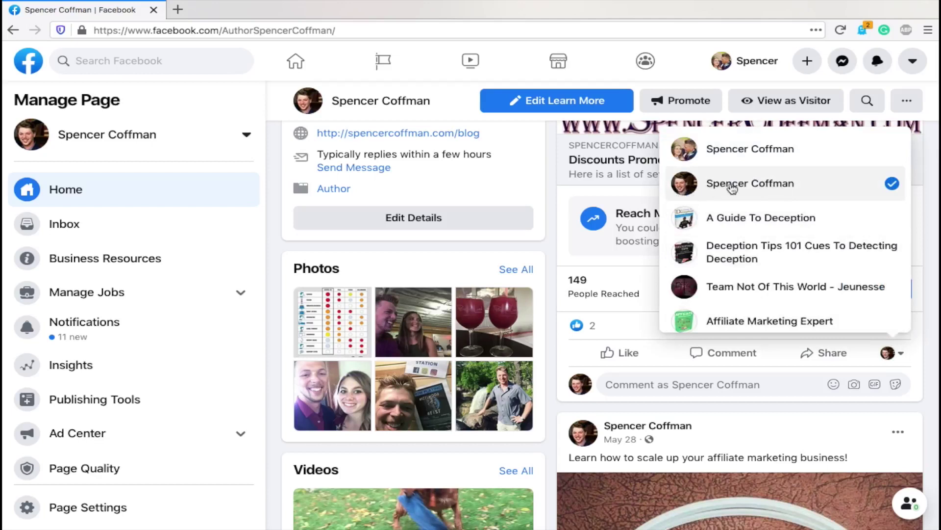
left_click(730, 149)
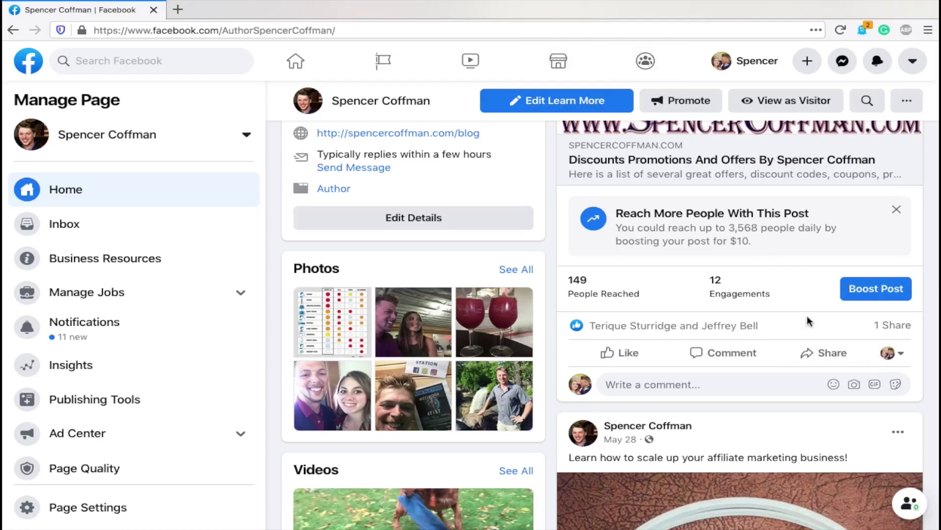
Share the offers post to the group 'New Lisbon Area - Buy, Sell, and Giveaway'
left_click(819, 358)
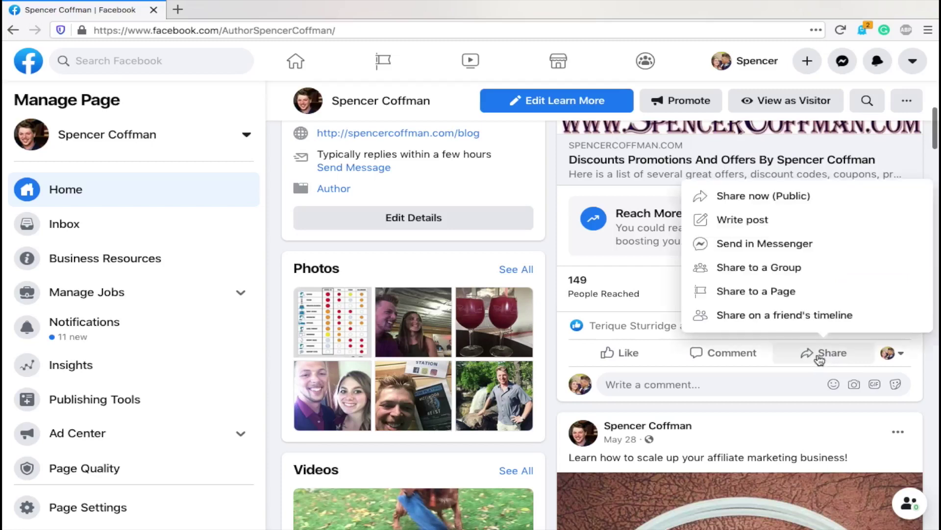
left_click(733, 268)
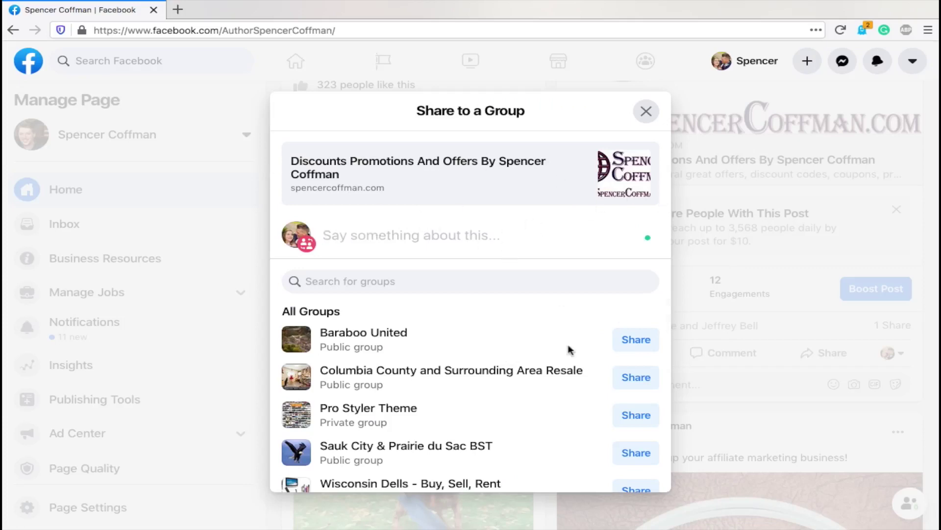
scroll(569, 349, "down", 5)
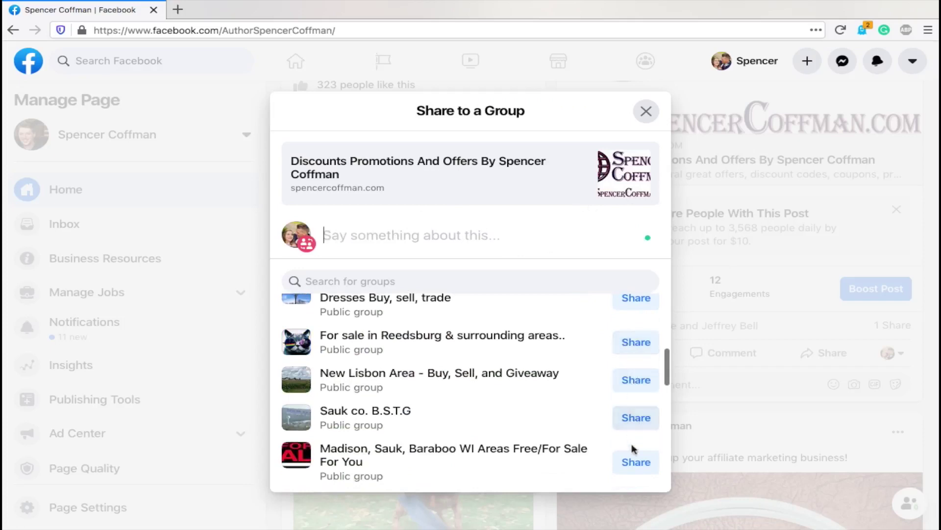
scroll(556, 338, "up", 5)
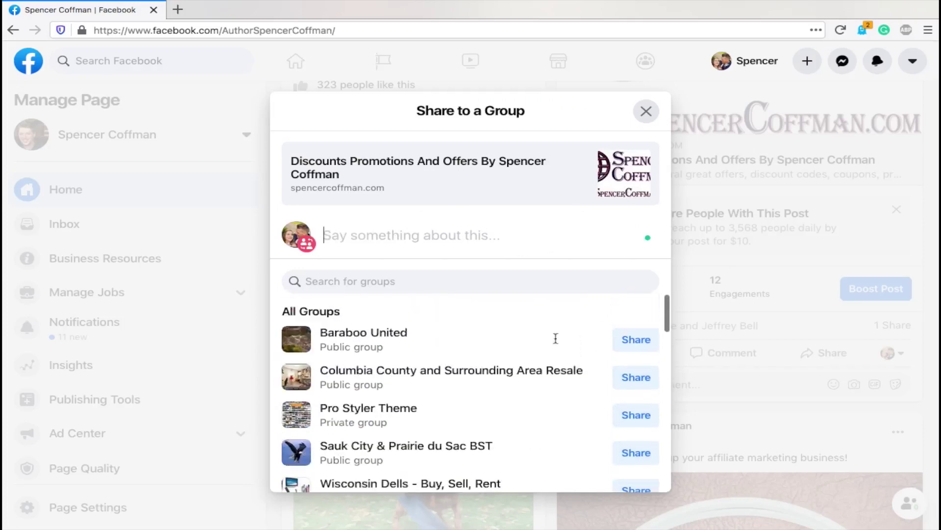
scroll(556, 341, "down", 3)
scroll(593, 348, "down", 3)
scroll(593, 347, "down", 2)
left_click(636, 346)
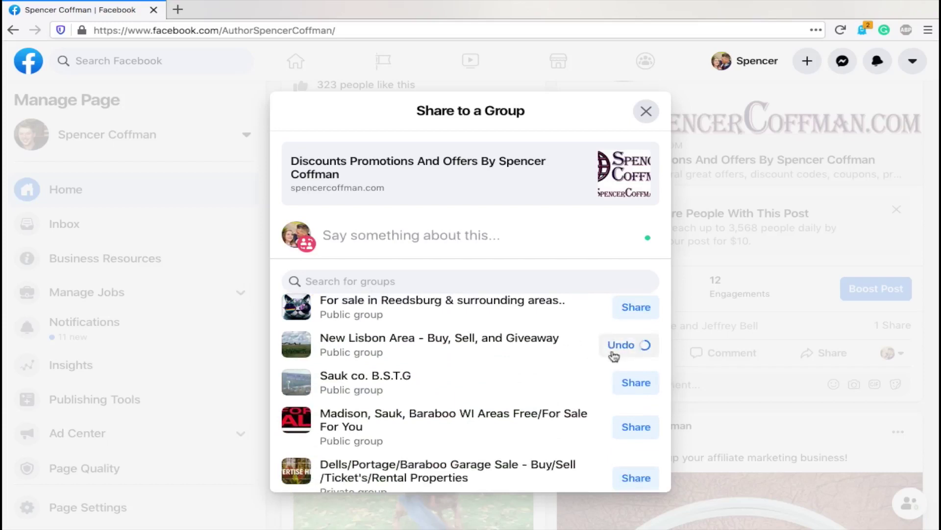
Share the post to the Kindle review-swap group
scroll(562, 353, "down", 2)
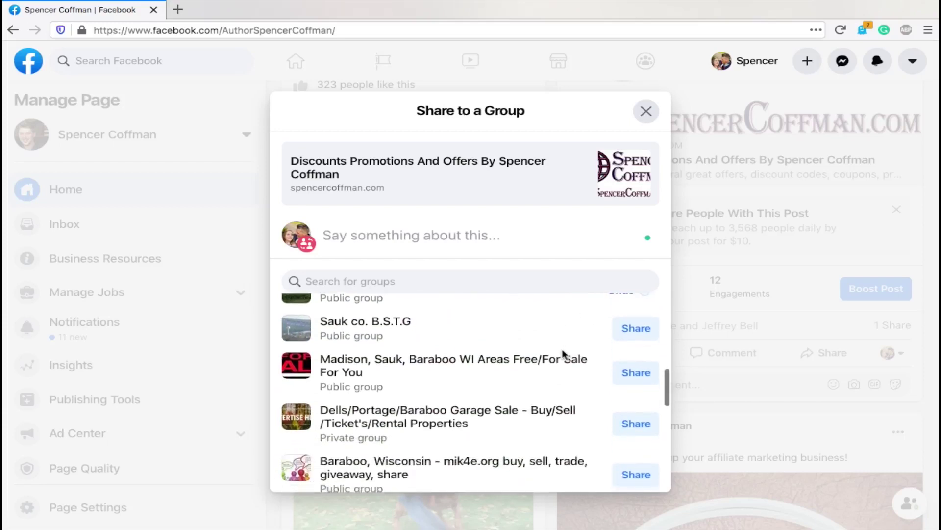
scroll(564, 354, "down", 10)
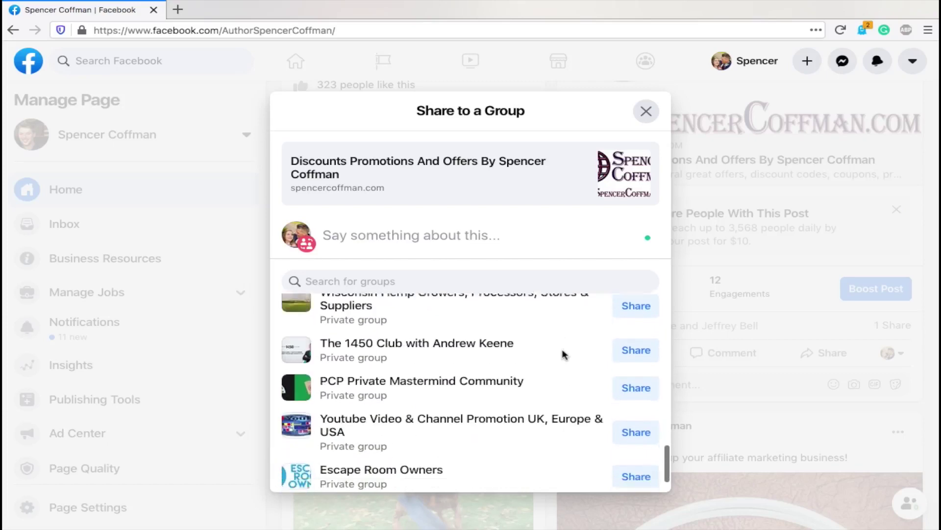
scroll(564, 354, "down", 1)
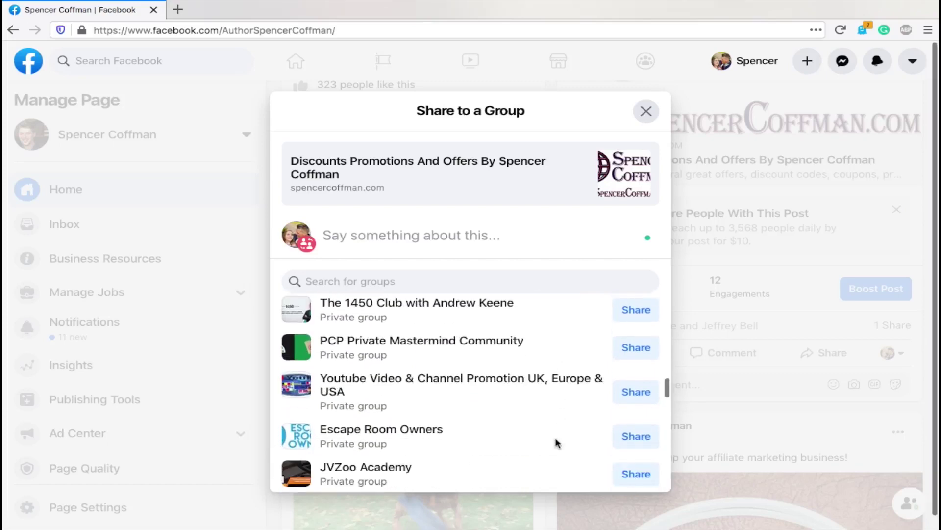
scroll(566, 373, "down", 10)
scroll(569, 365, "up", 2)
left_click(623, 357)
Share the post to the Author & Book Promotions group
scroll(564, 375, "down", 4)
scroll(564, 374, "down", 2)
scroll(573, 399, "down", 2)
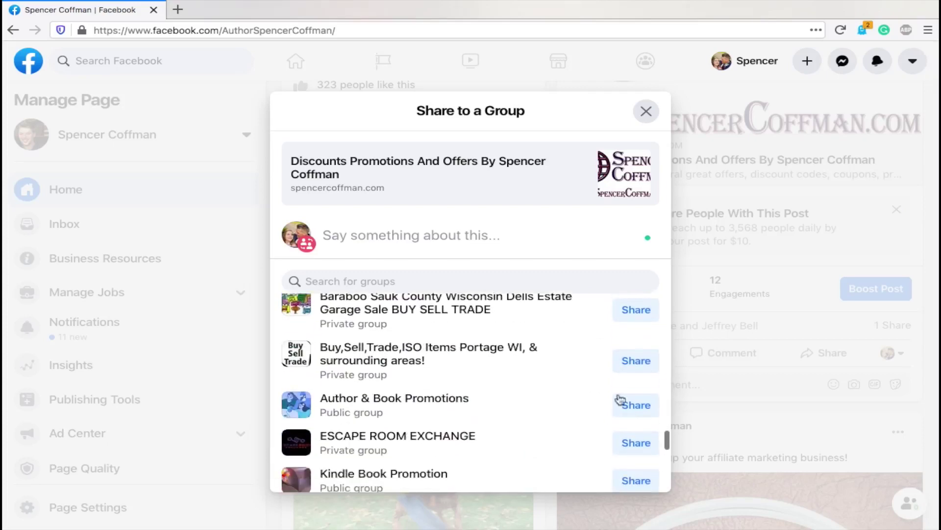
left_click(622, 401)
Share the post to the Columbia County and Surrounding Area Resale group
scroll(580, 384, "down", 5)
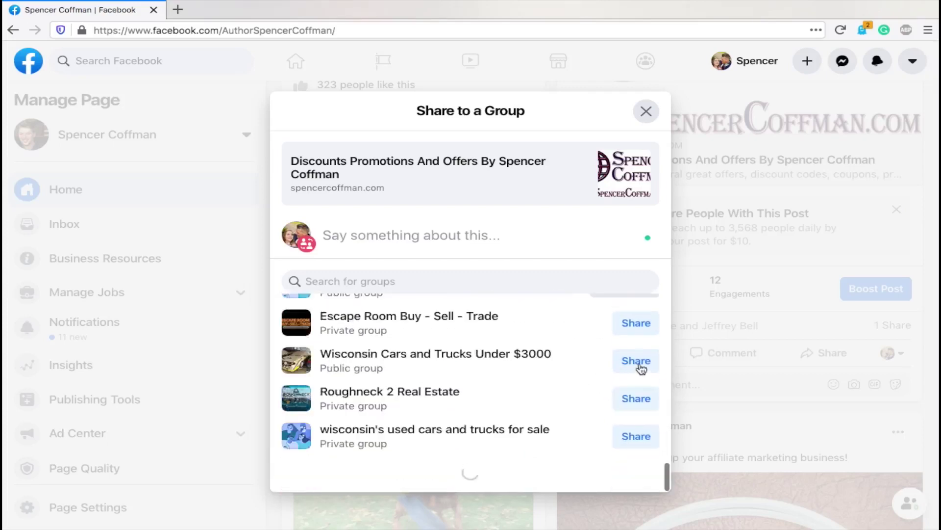
scroll(502, 368, "up", 7)
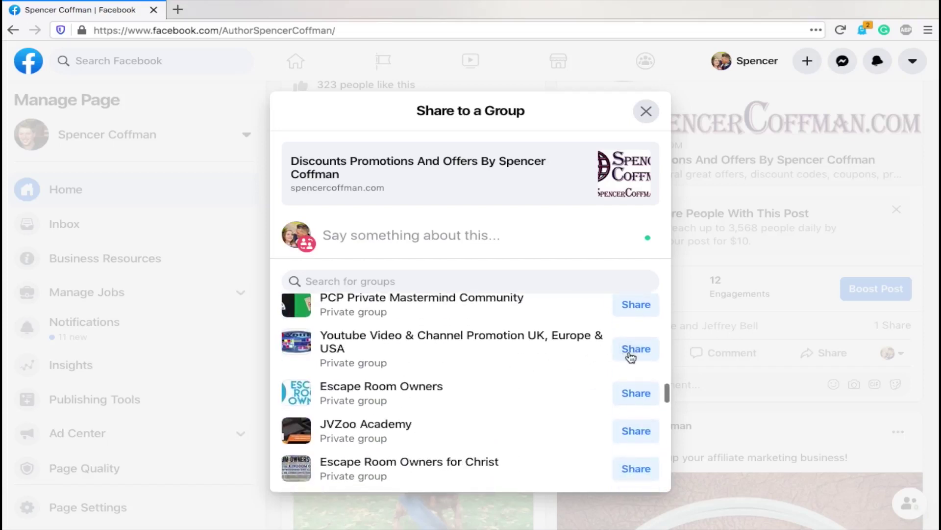
scroll(603, 343, "up", 2)
scroll(593, 382, "up", 4)
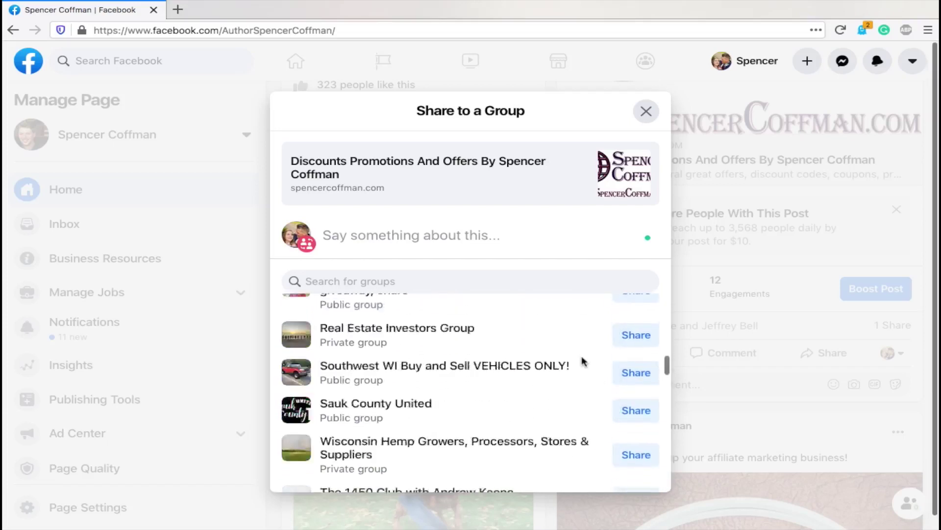
scroll(582, 361, "up", 5)
scroll(608, 358, "down", 2)
scroll(619, 362, "up", 2)
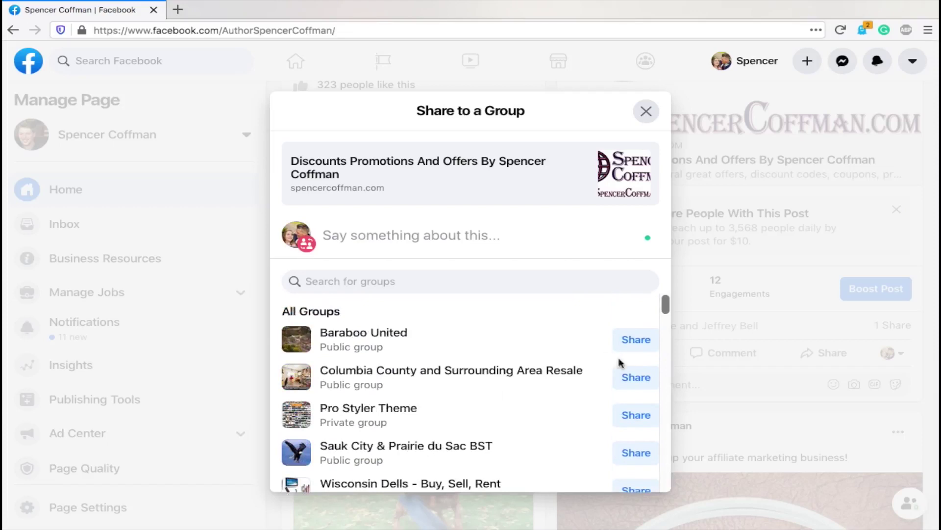
left_click(642, 383)
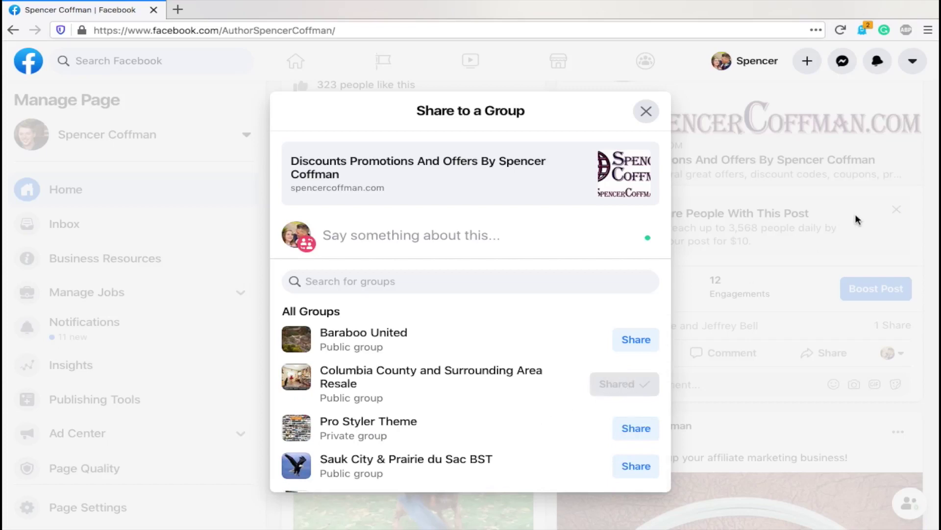
Close the group sharing window, check the People Who Shared This list, and reload the page
left_click(646, 112)
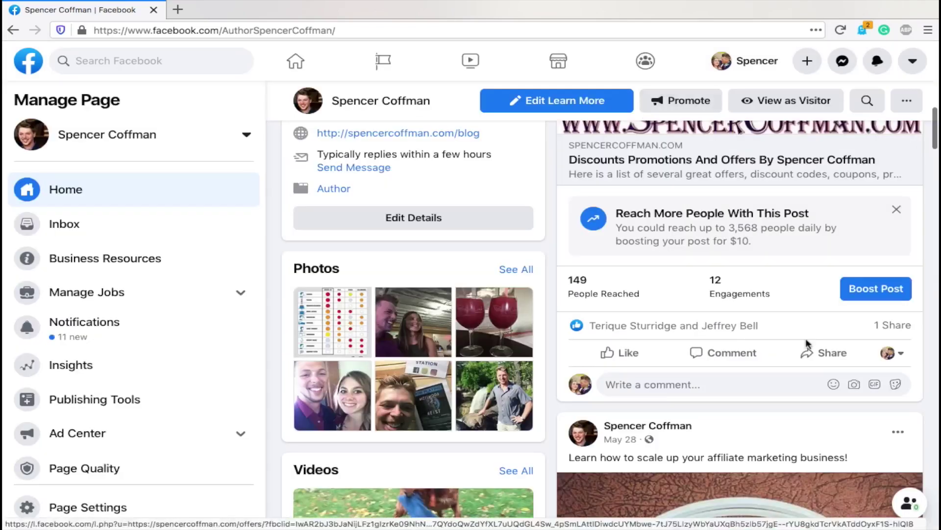
left_click(899, 327)
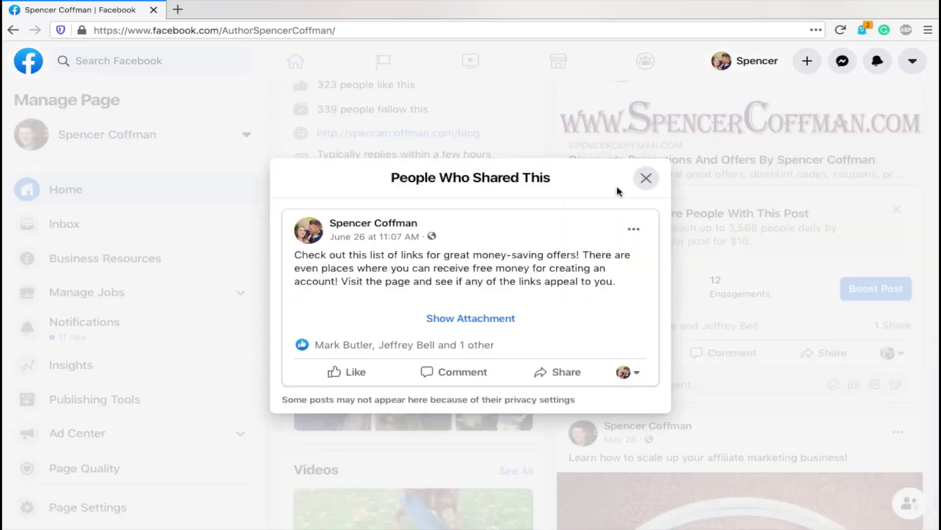
left_click(646, 178)
left_click(839, 30)
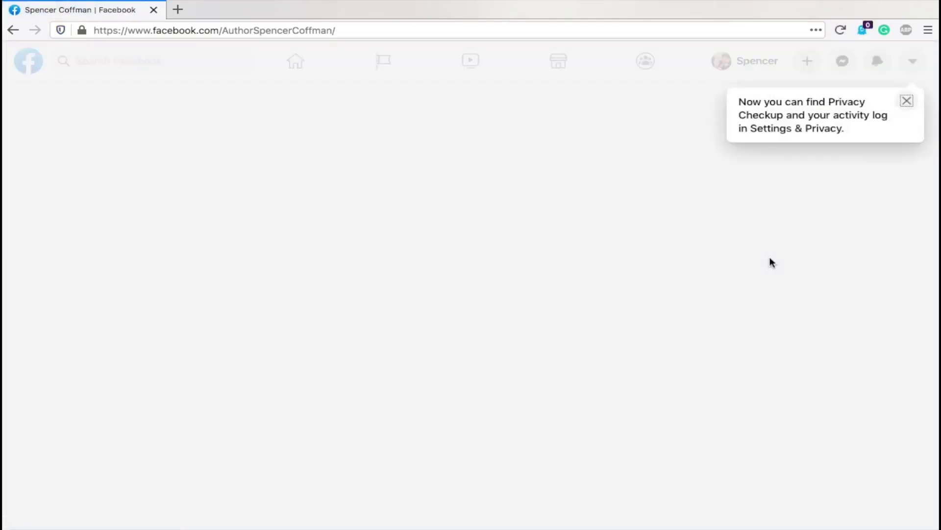
Dismiss the Privacy Checkup notice and scroll back to the offers post's 1 share
left_click(905, 102)
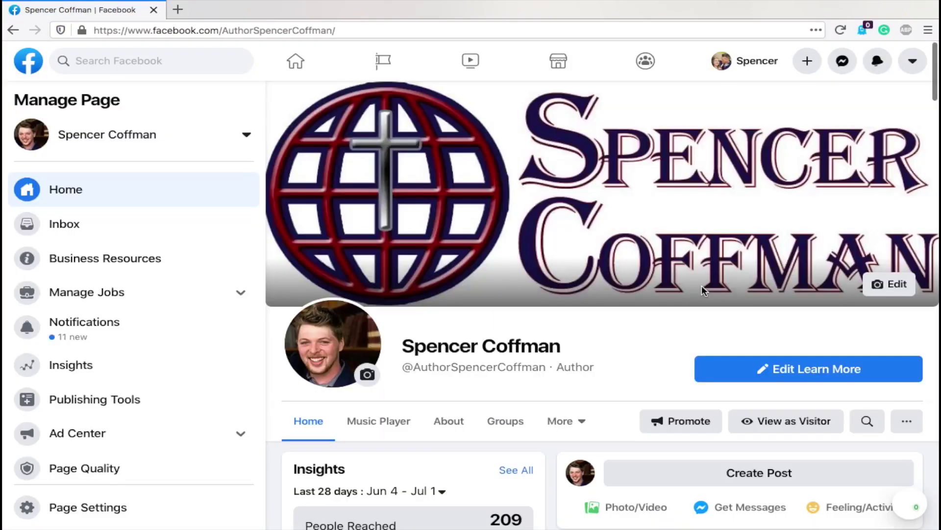
scroll(702, 290, "down", 10)
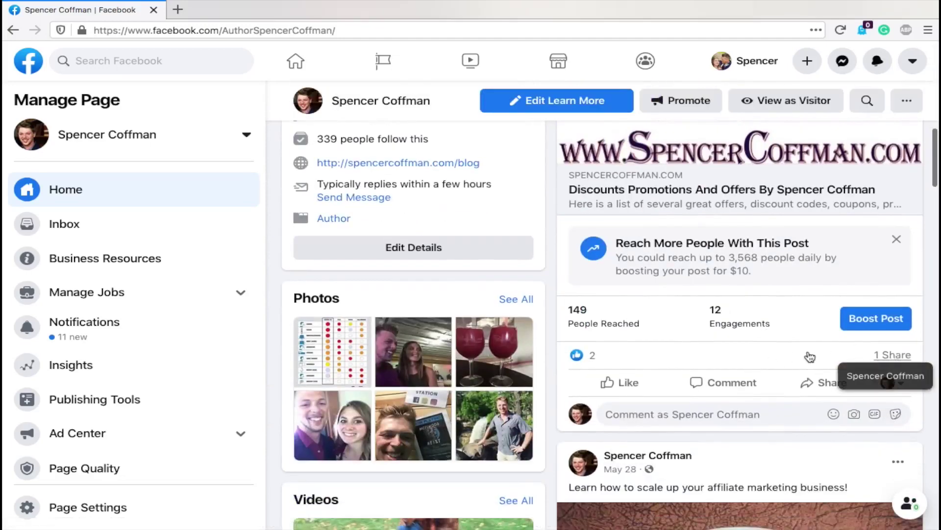
scroll(829, 360, "down", 1)
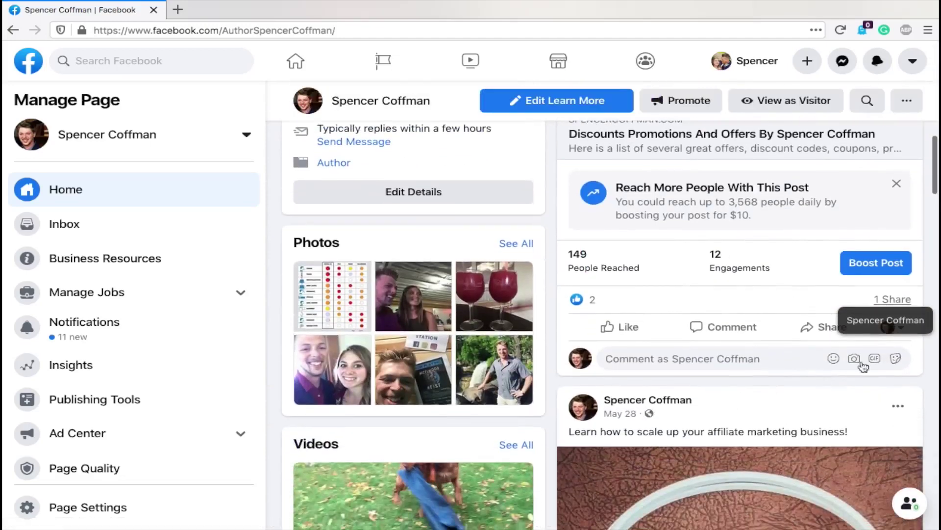
Recheck the post's shared-by list, dismiss the Reach More People boost box, and return to the top
left_click(889, 299)
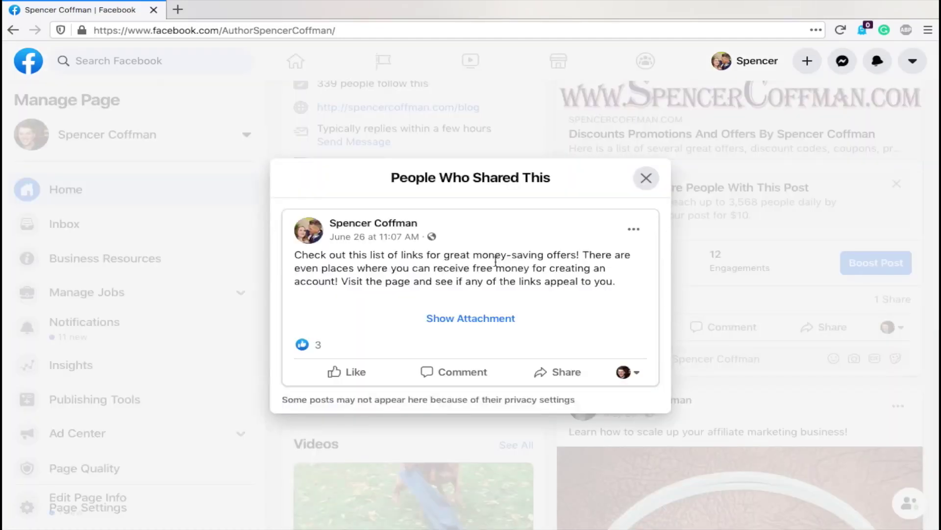
left_click(647, 177)
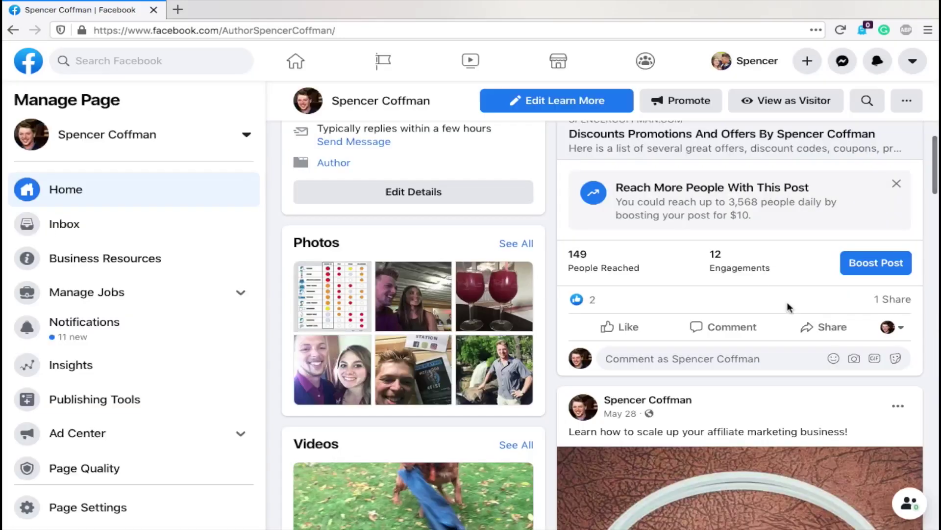
left_click(899, 183)
scroll(832, 216, "up", 4)
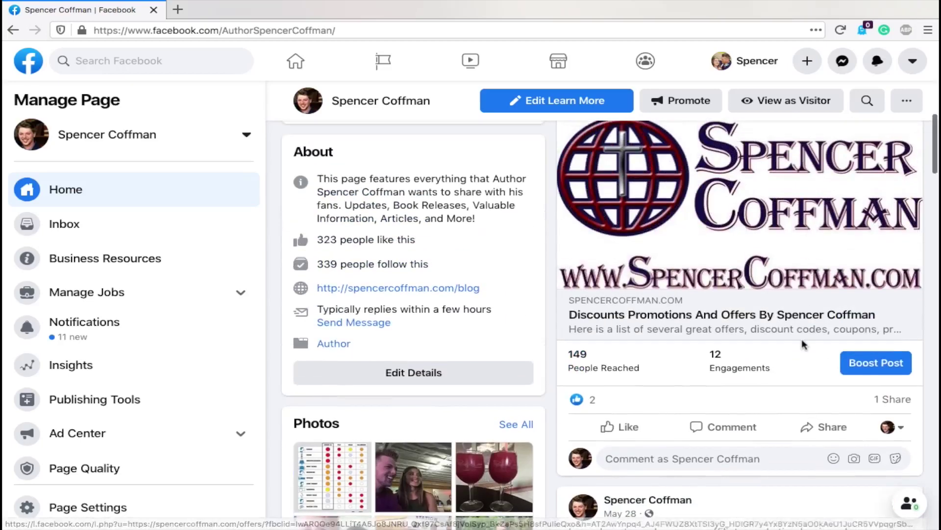
scroll(804, 345, "up", 6)
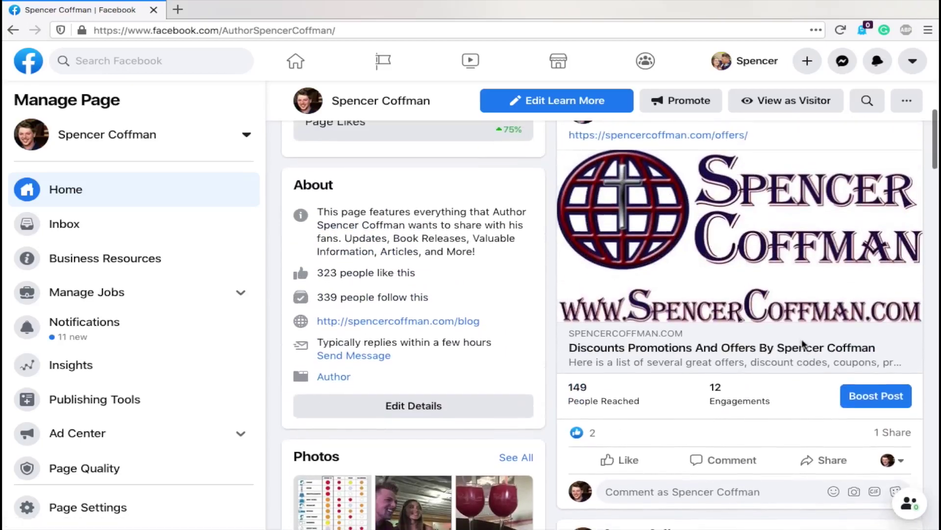